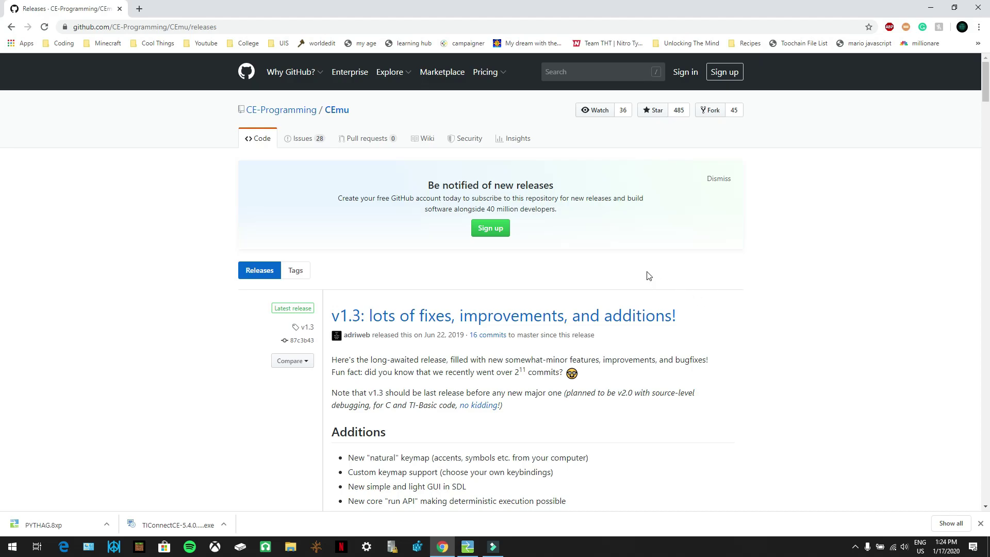
- Download windows_CEmu.zip from the CEmu v1.3 release assets on GitHub
left_click(235, 29)
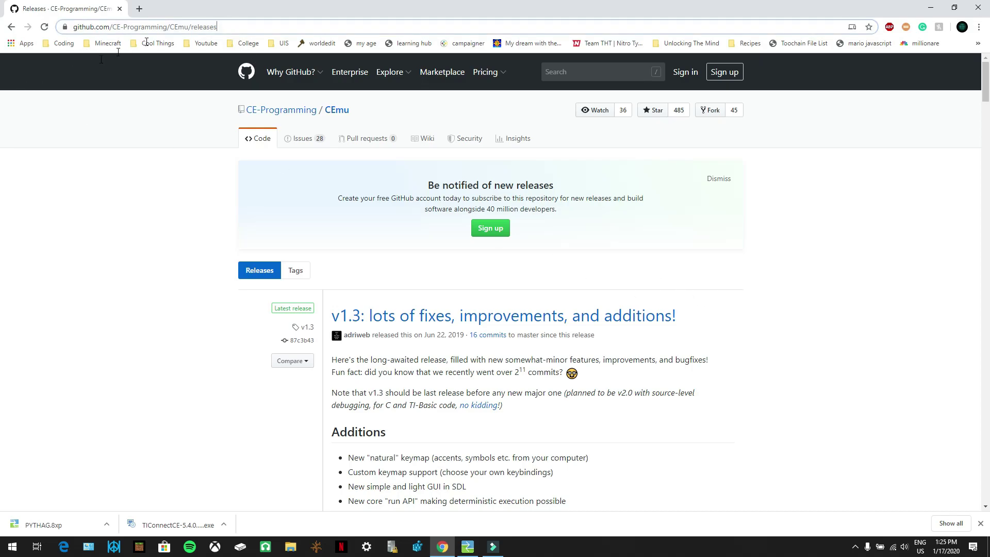
left_click(165, 111)
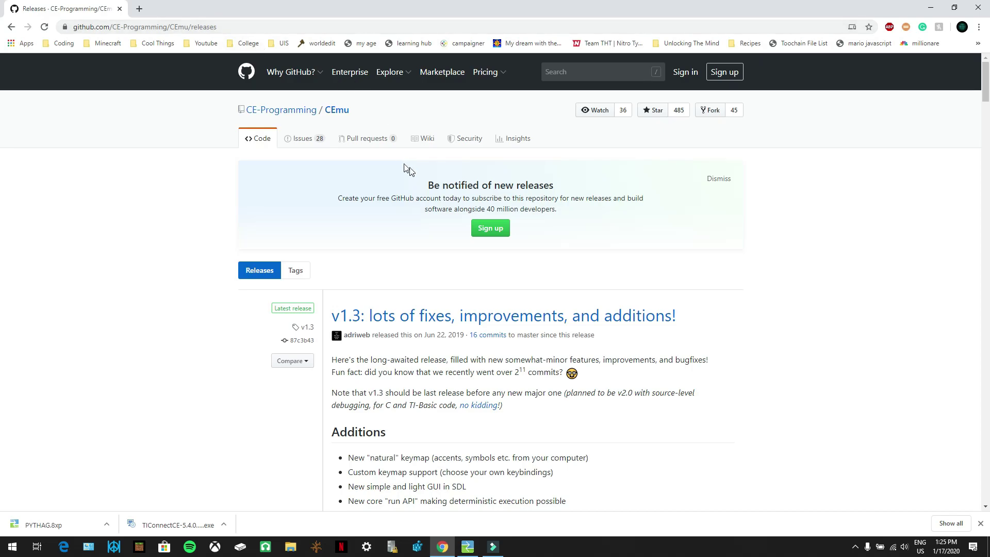
scroll(567, 265, "down", 2)
scroll(567, 266, "down", 18)
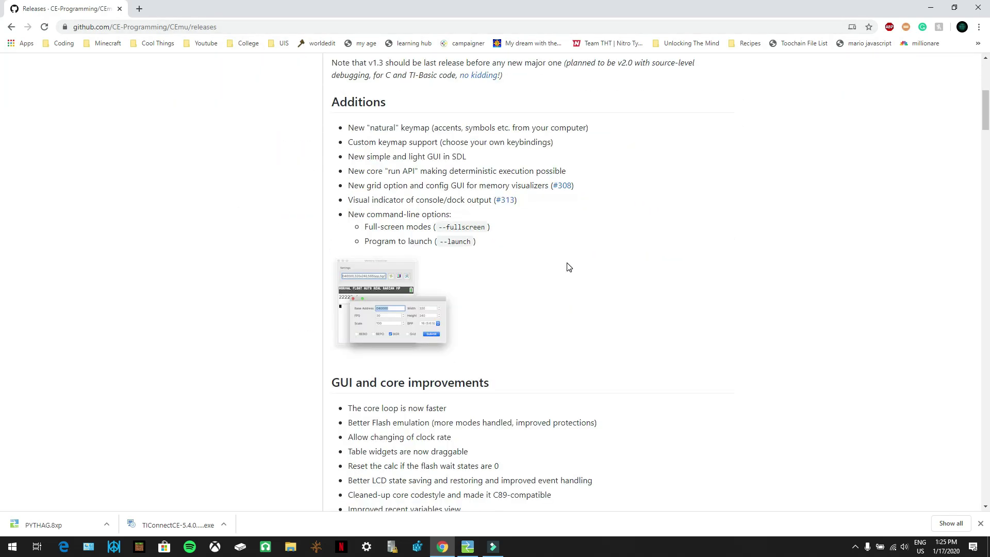
scroll(566, 261, "down", 5)
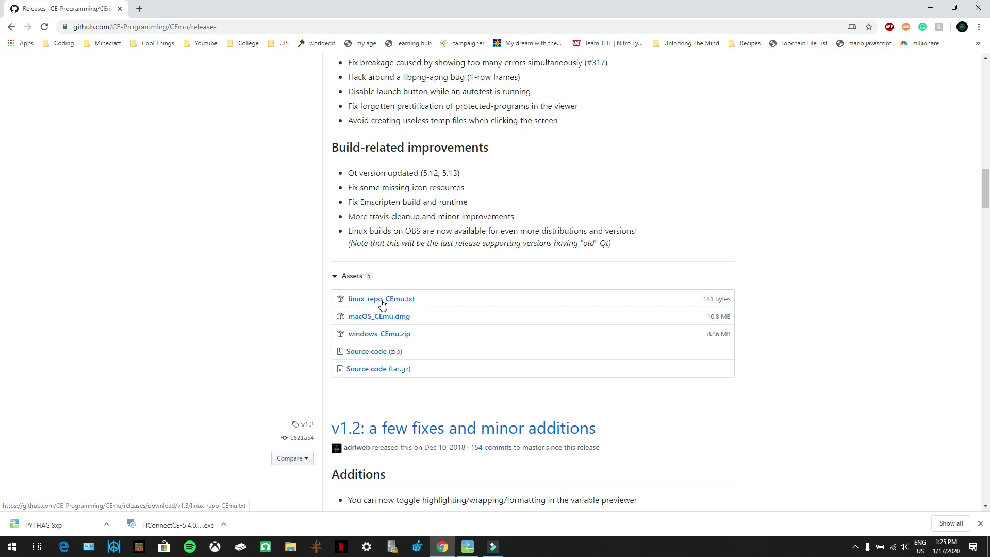
left_click(382, 337)
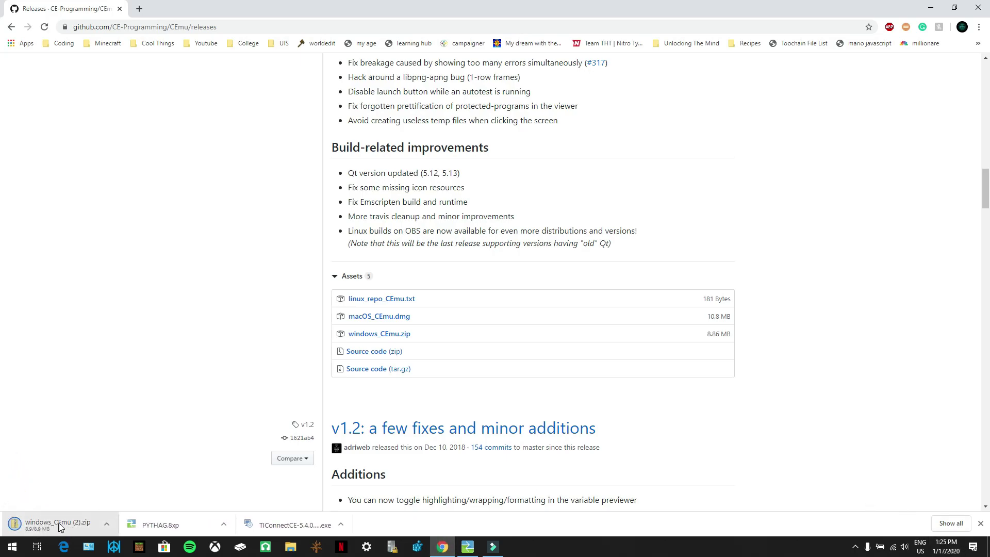
- Copy the CEmu application out of windows_CEmu.zip and paste it onto the desktop
left_click(58, 525)
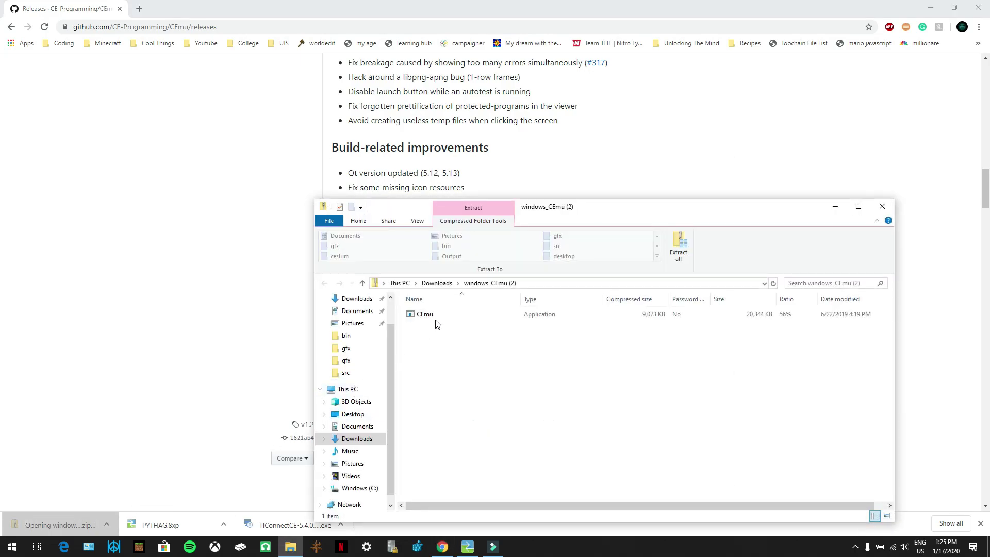
left_click(436, 316)
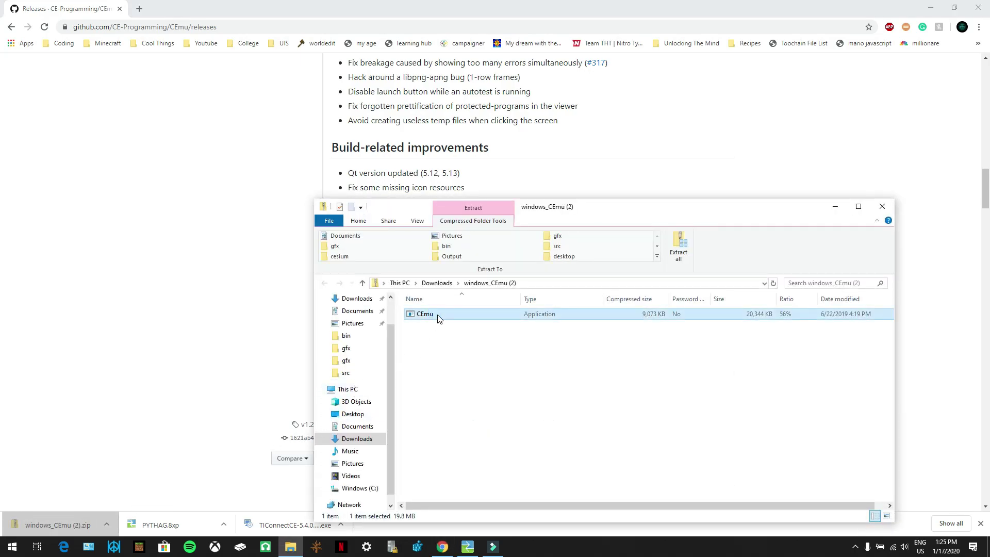
right_click(438, 315)
left_click(466, 349)
key("super+d")
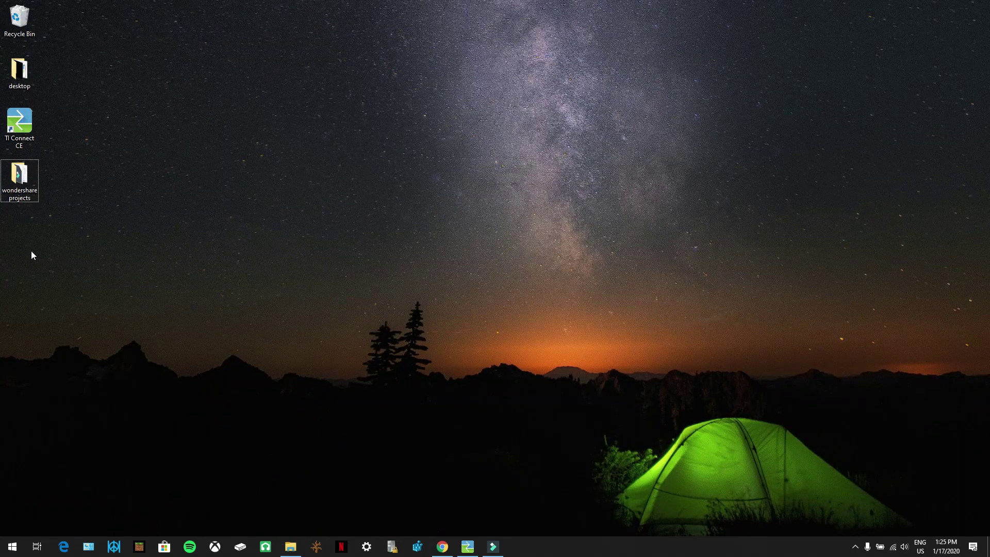
right_click(21, 225)
left_click(53, 269)
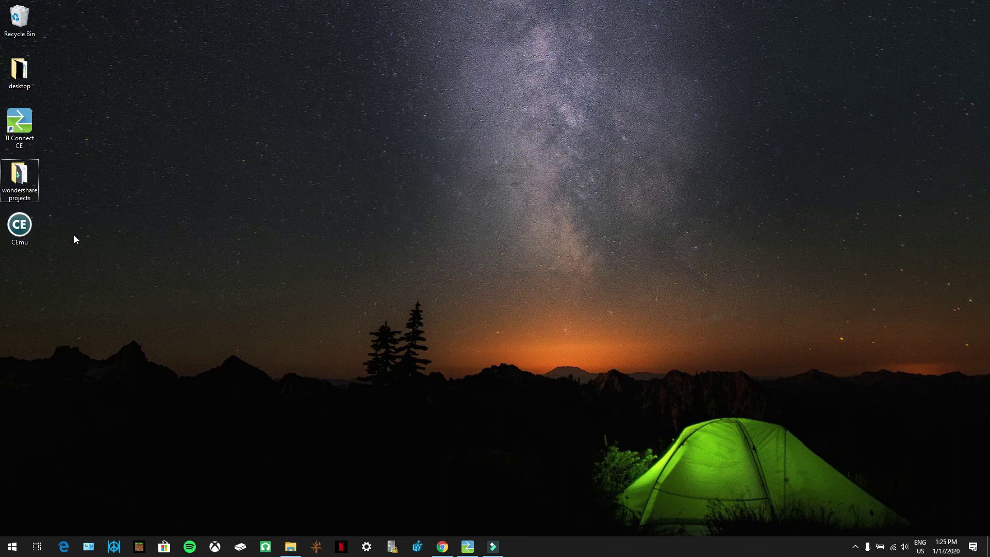
- Launch CEmu from its desktop icon, choosing More info then Run anyway at the SmartScreen warning
double_click(24, 228)
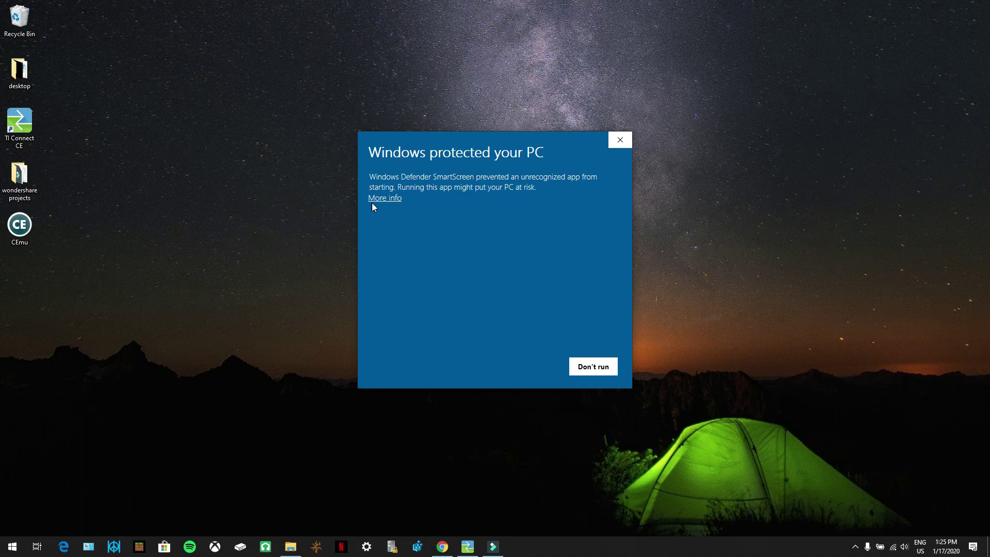
left_click(393, 201)
left_click(523, 366)
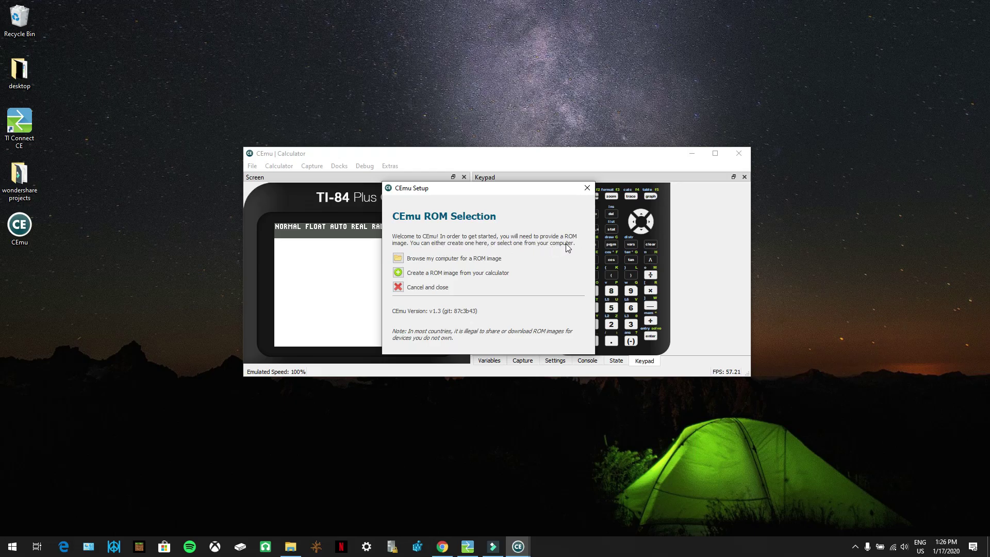
- Choose 'Create a ROM image from your calculator' and save the dumper program as dump on the Desktop
left_click(398, 274)
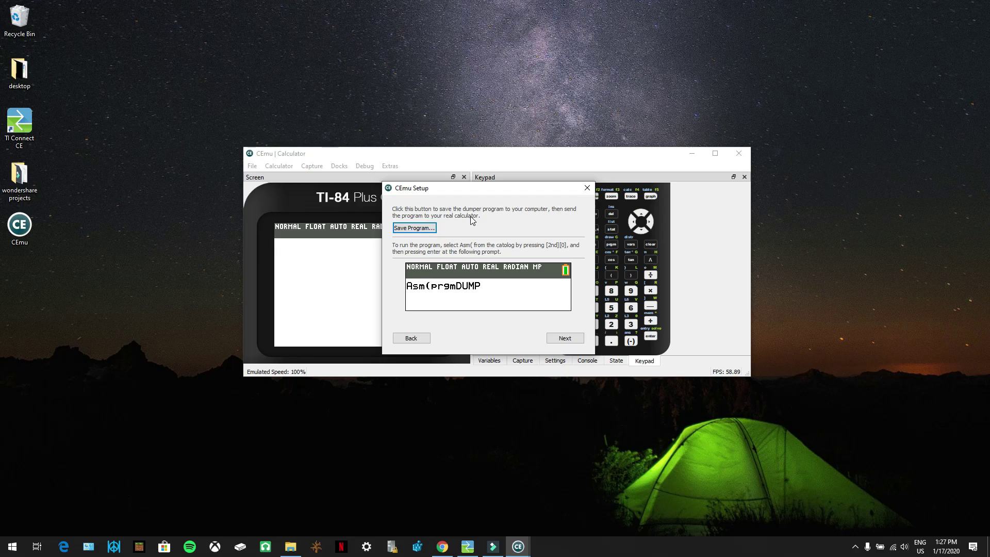
left_click(423, 228)
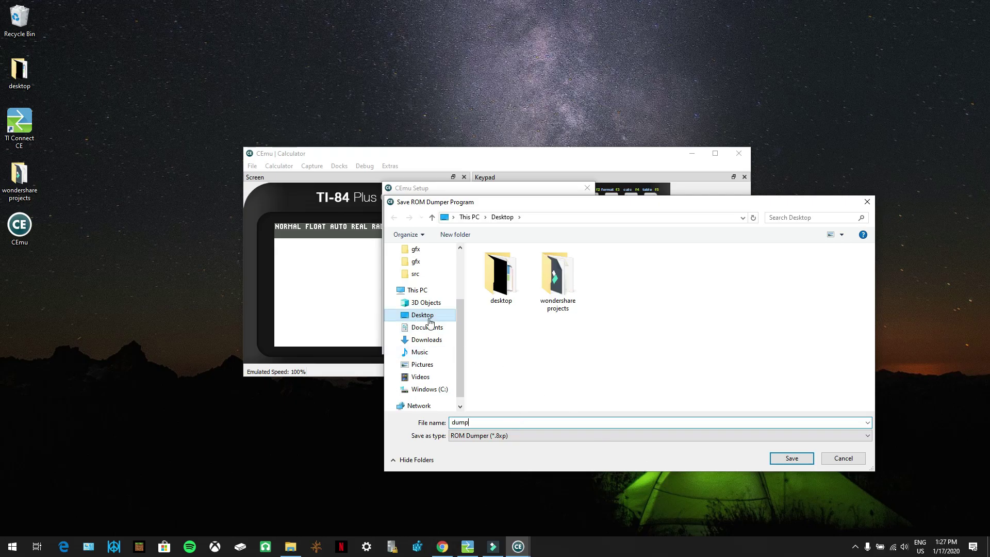
left_click(793, 459)
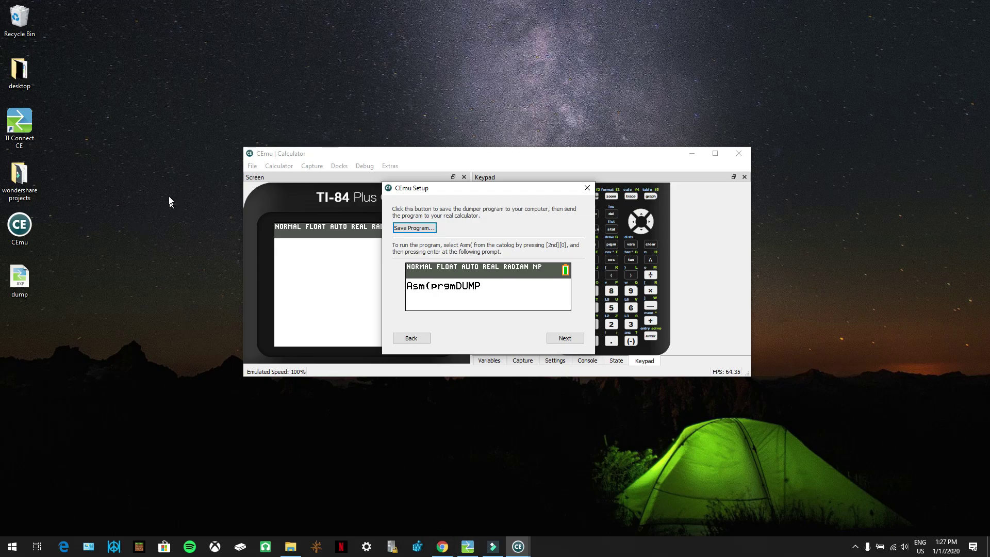
left_click(17, 128)
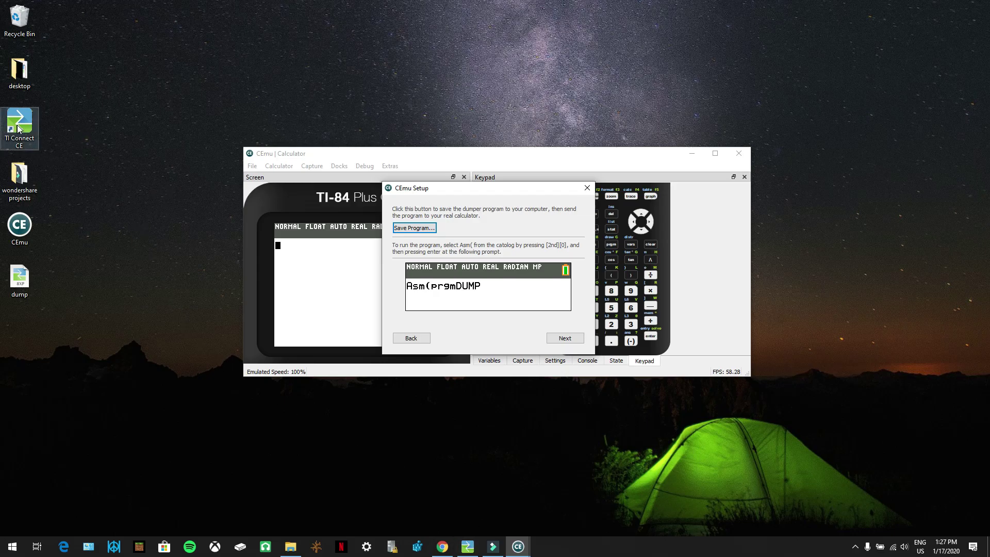
- Bring up TI Connect CE and list the connected calculator's files in Calculator Explorer
left_click(469, 547)
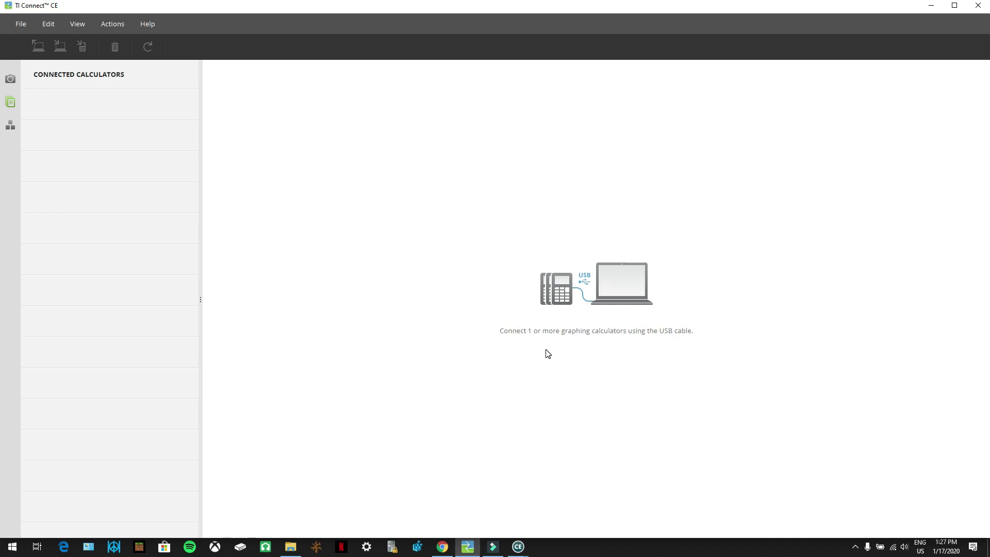
left_click(13, 79)
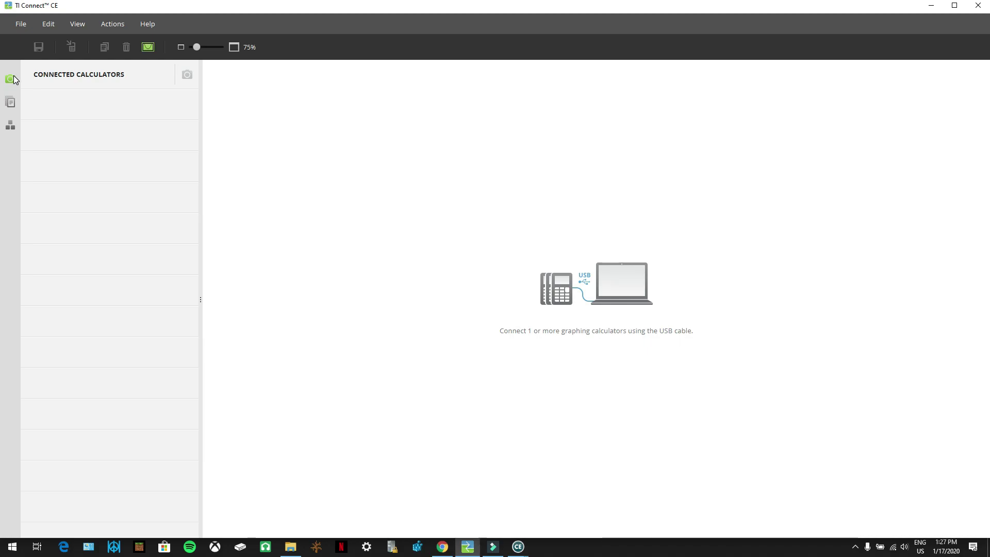
left_click(10, 104)
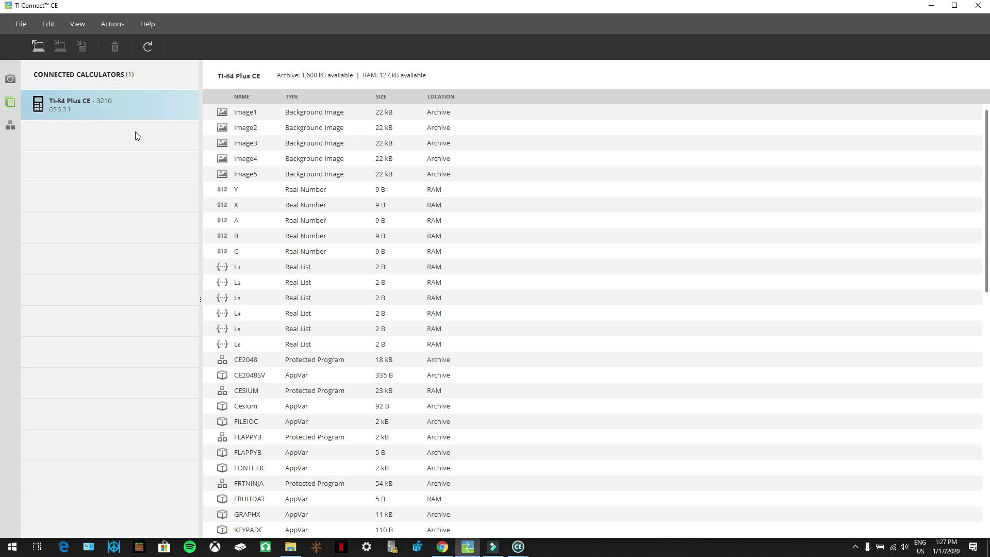
- Send Desktop\dump.8xp to the TI-84 Plus CE
left_click(38, 47)
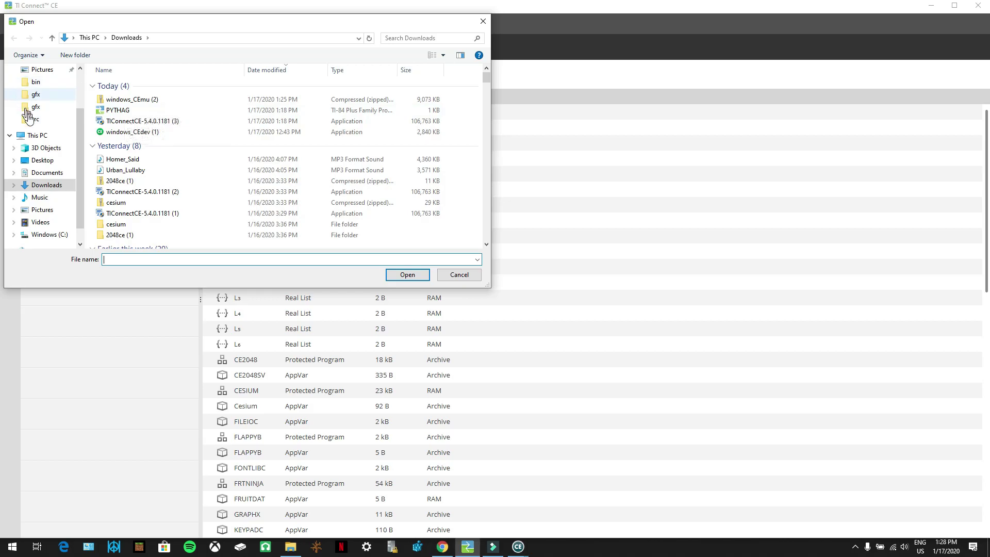
left_click(42, 161)
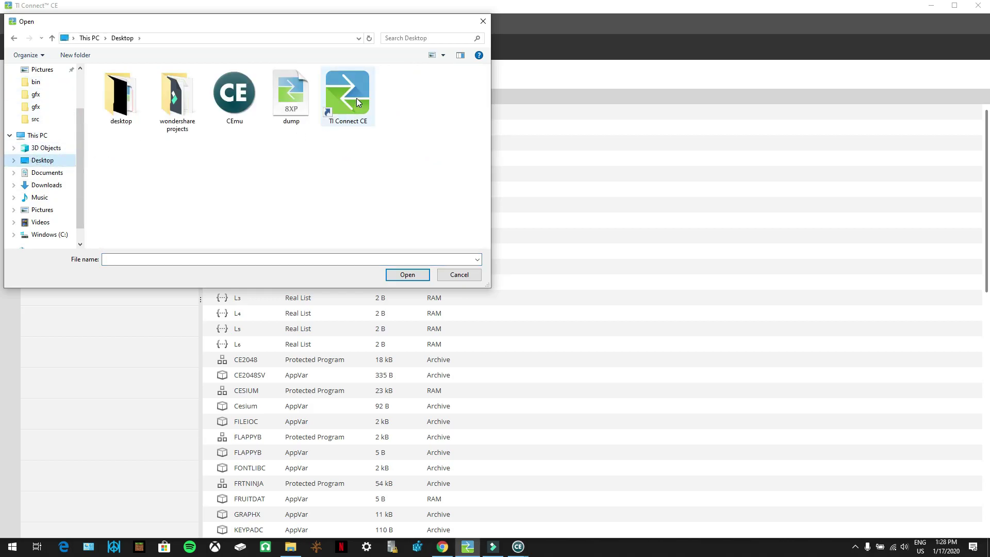
double_click(298, 97)
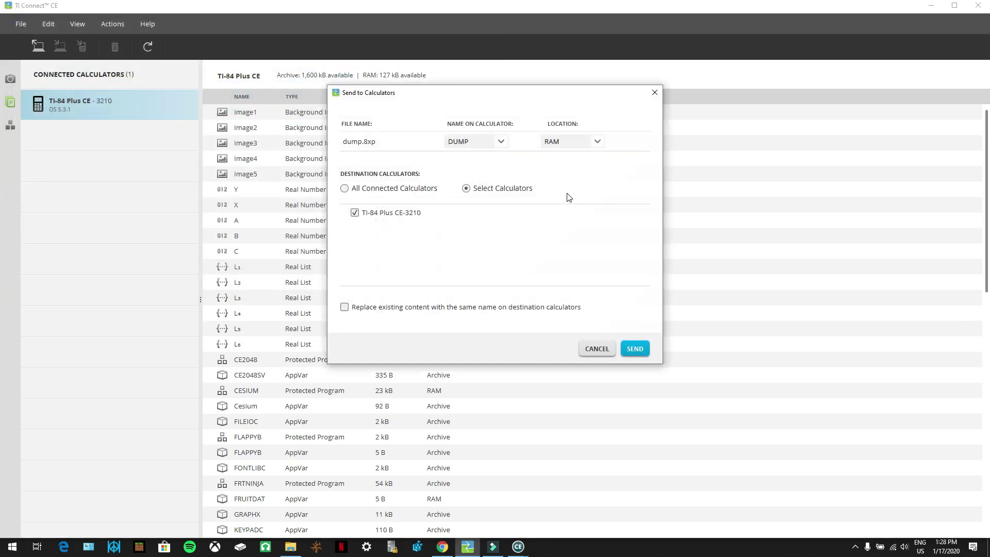
left_click(633, 349)
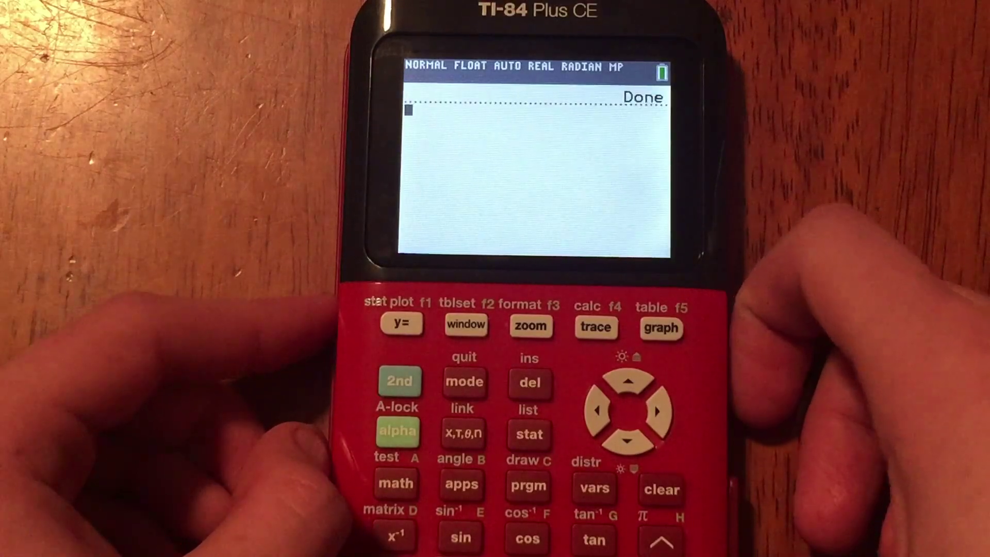
- Clear the Done message from the calculator's home screen
left_click(661, 489)
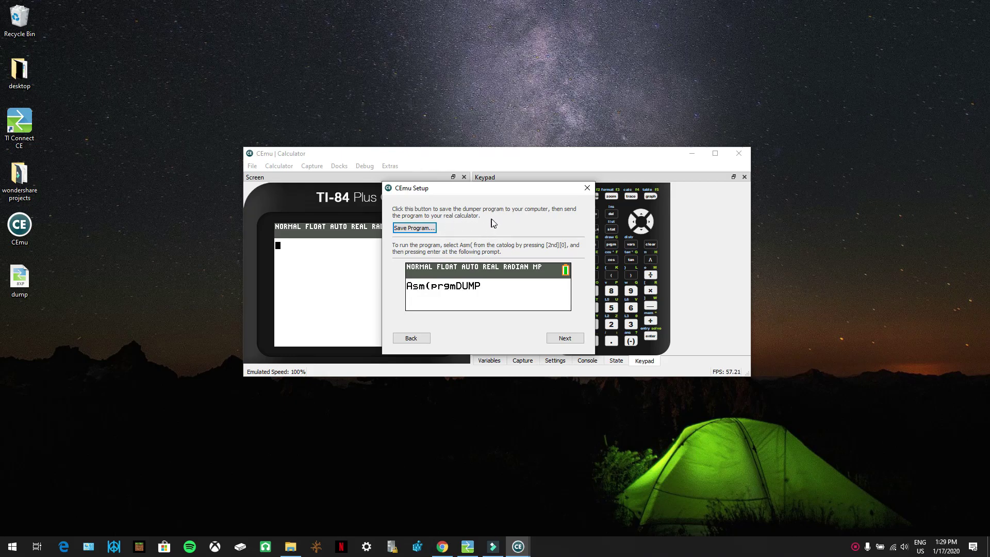
- Go to the next CEmu Setup page, 'Drop ROM segments here'
left_click(566, 338)
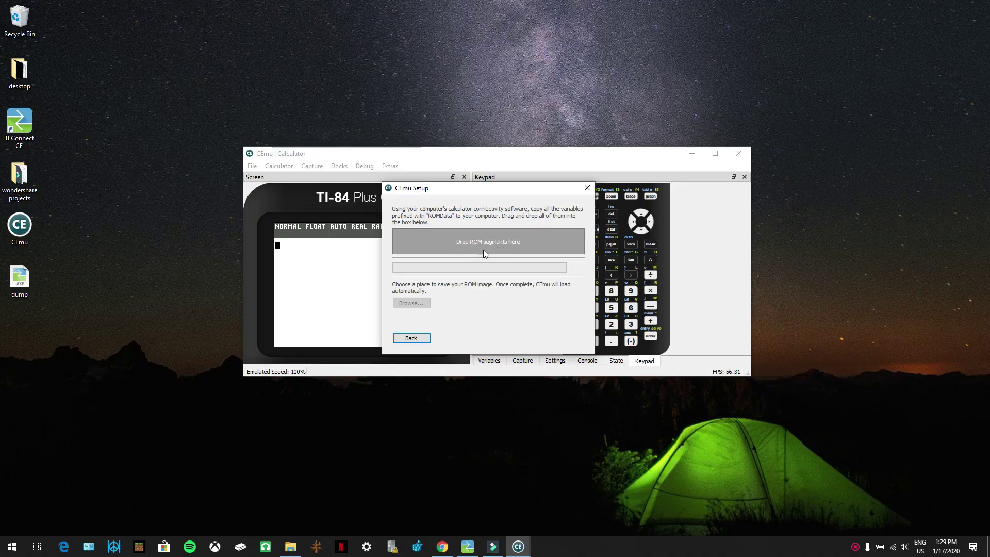
- Select the ROMData0 through ROMDataL range in TI Connect CE's calculator file list
left_click(468, 547)
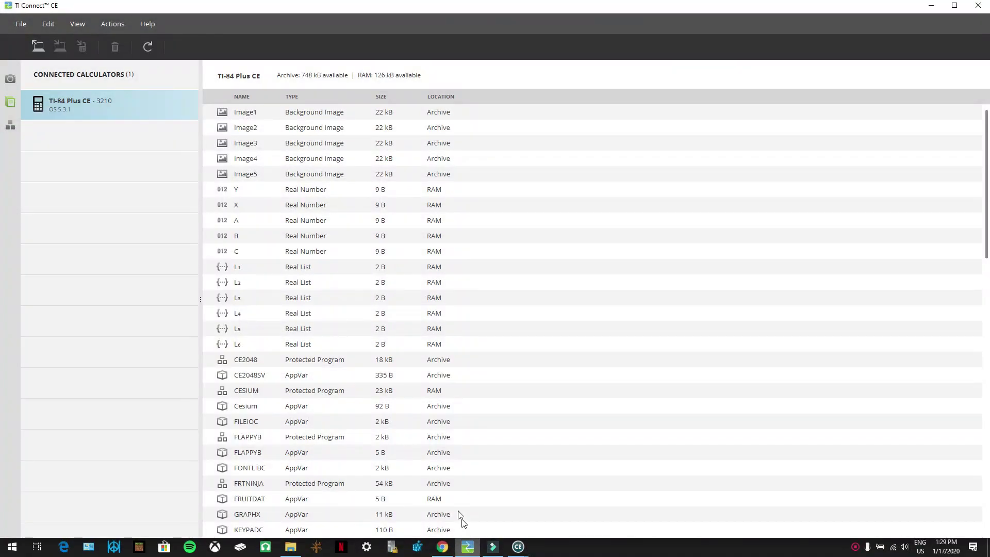
scroll(405, 310, "down", 4)
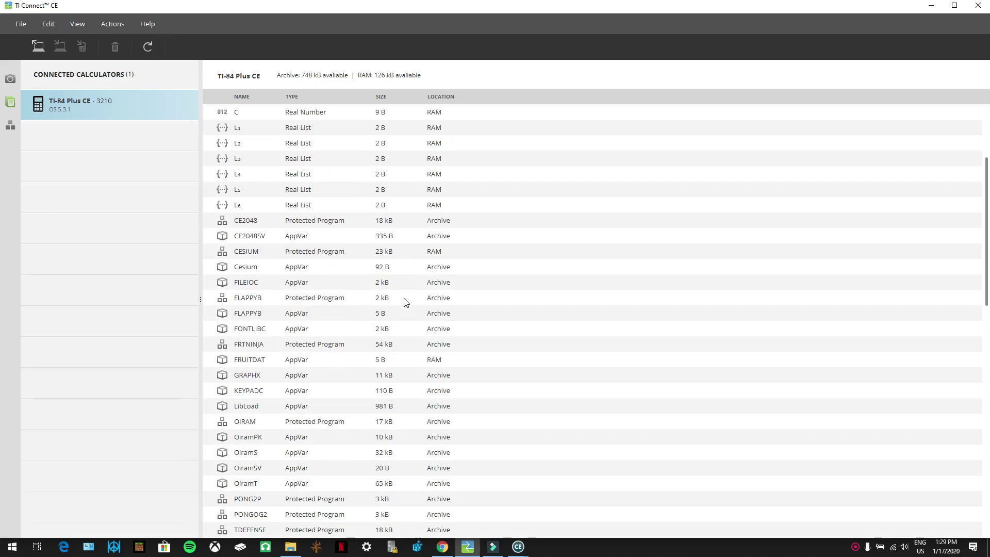
scroll(332, 277, "down", 6)
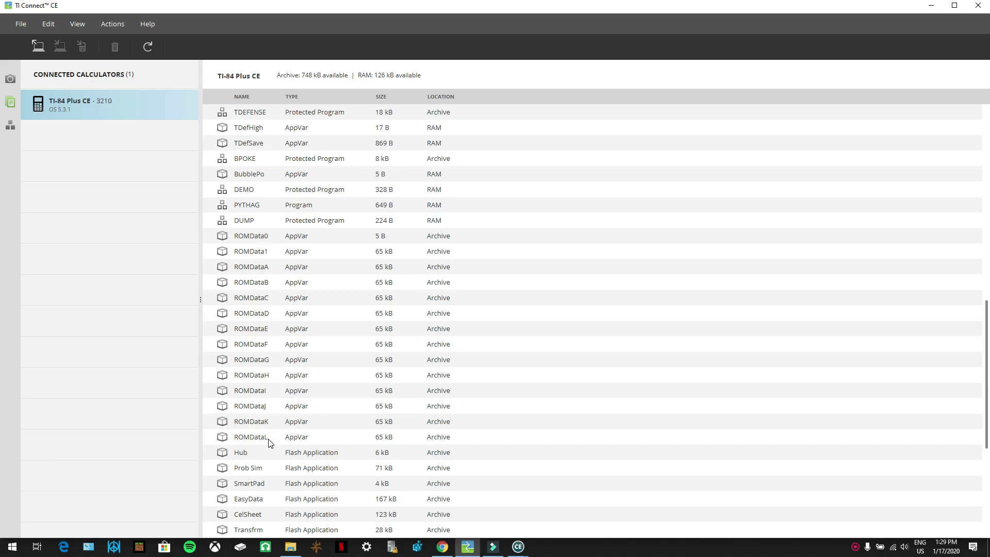
left_click(264, 238)
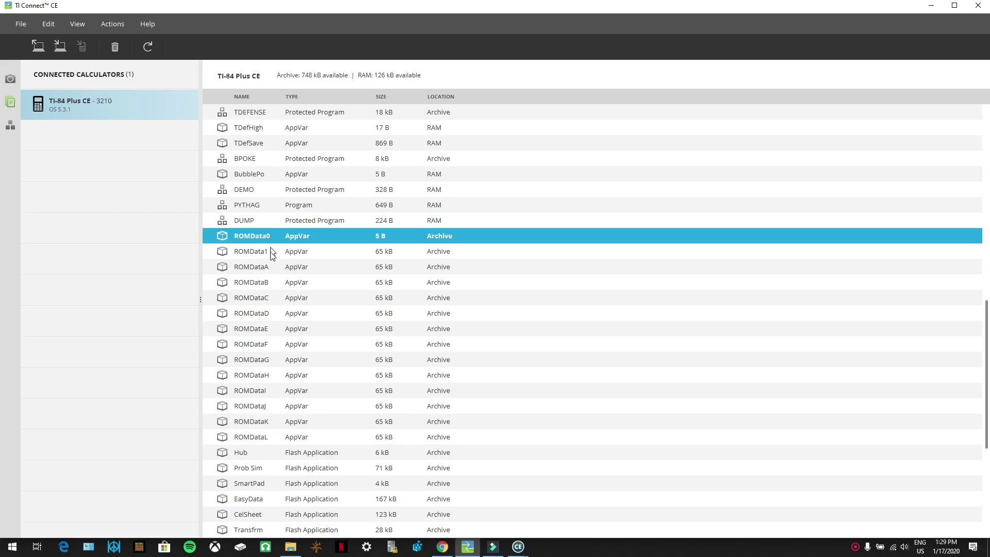
left_click(267, 439, "shift")
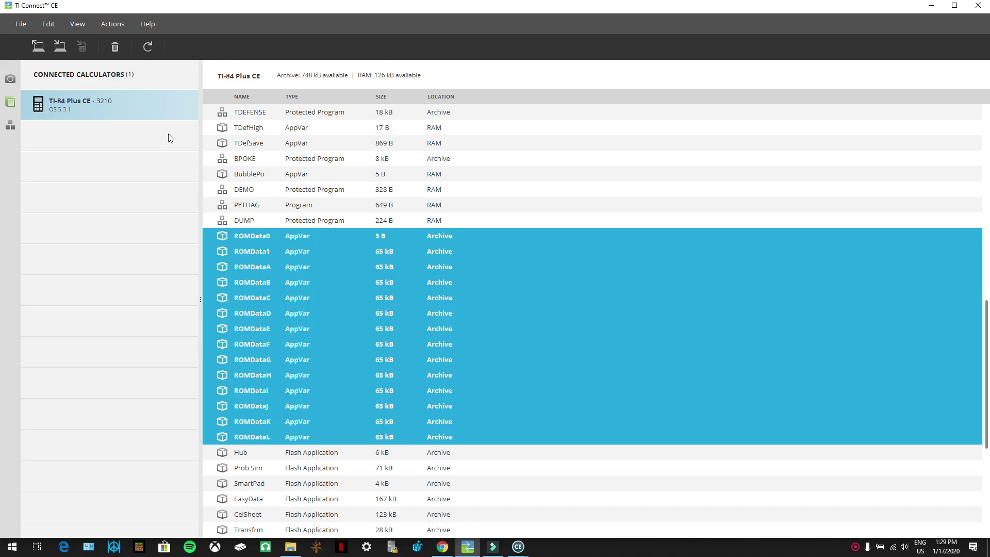
- Send the selected ROMData variables to a new 'rom images' folder on the Desktop
left_click(64, 48)
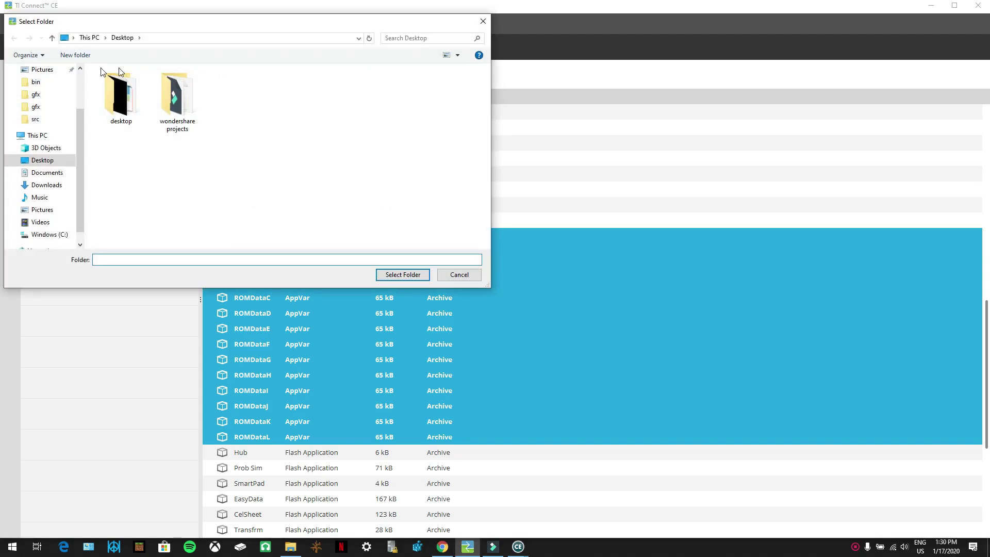
left_click(484, 23)
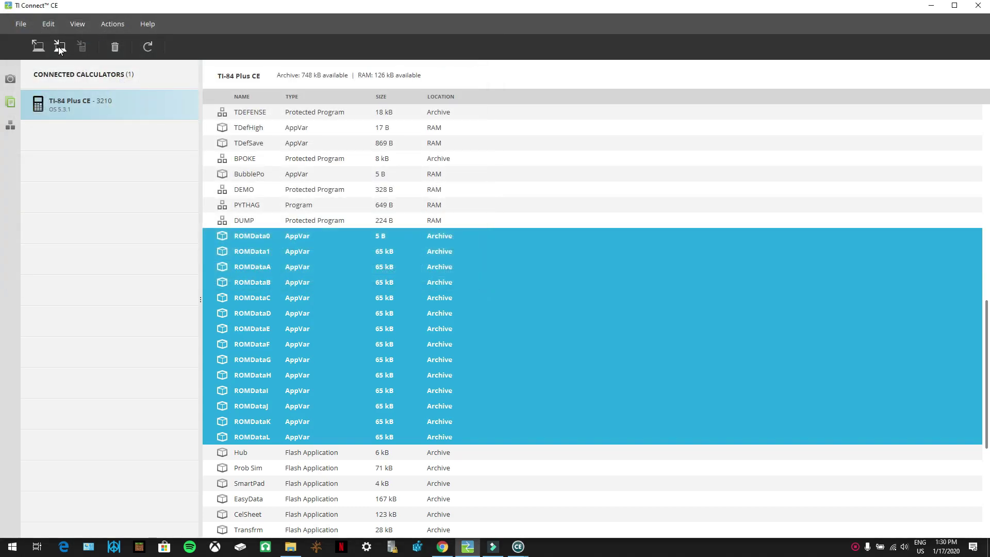
left_click(60, 48)
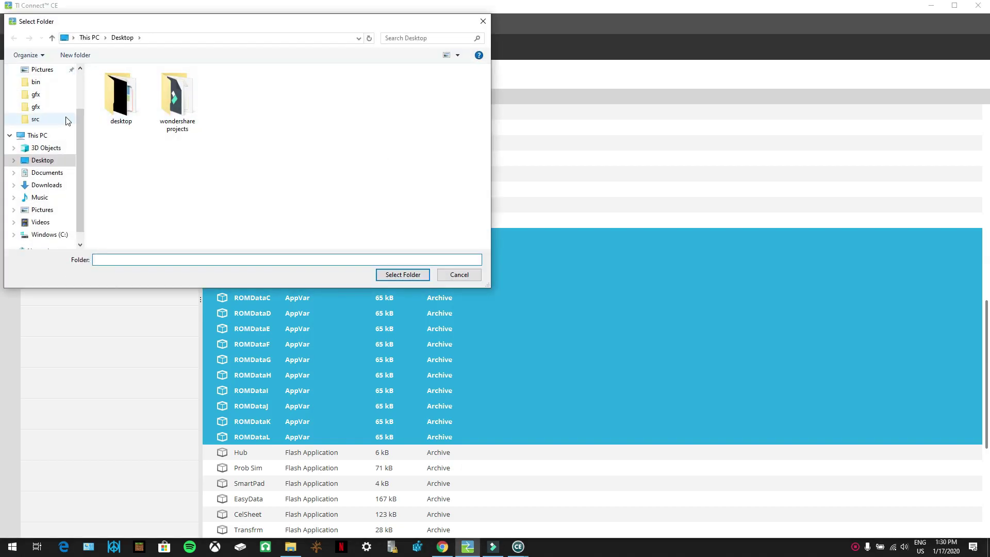
left_click(76, 55)
type("rom ")
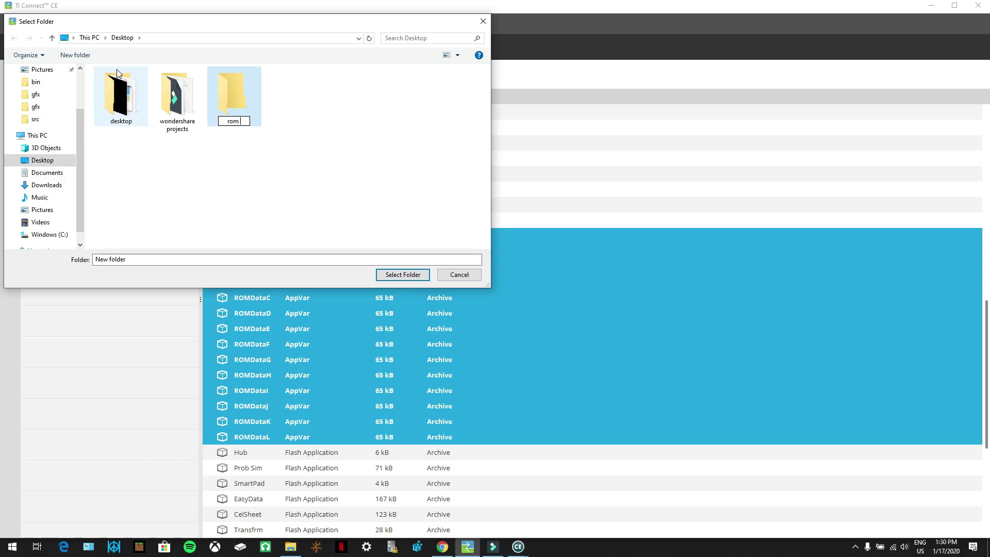
type("images")
left_click(347, 190)
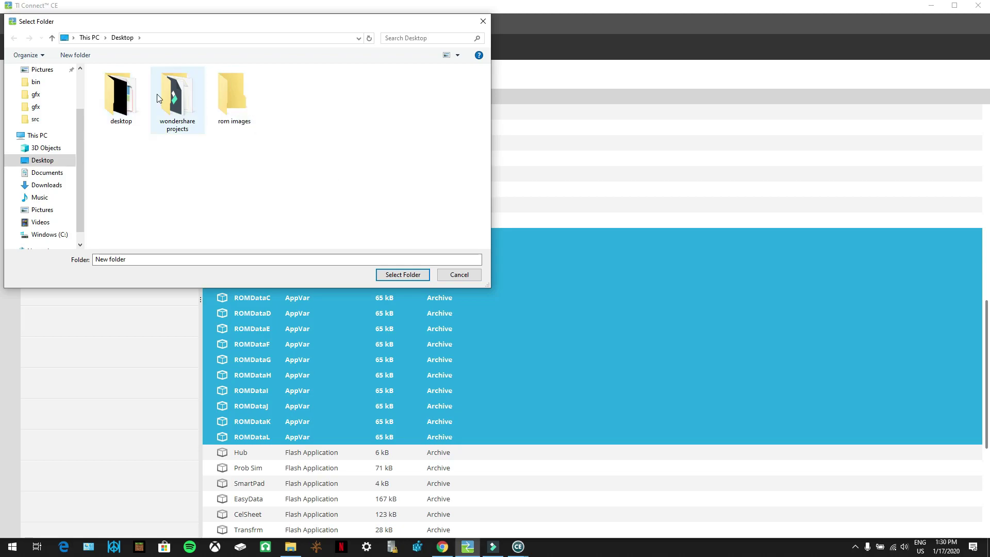
double_click(233, 110)
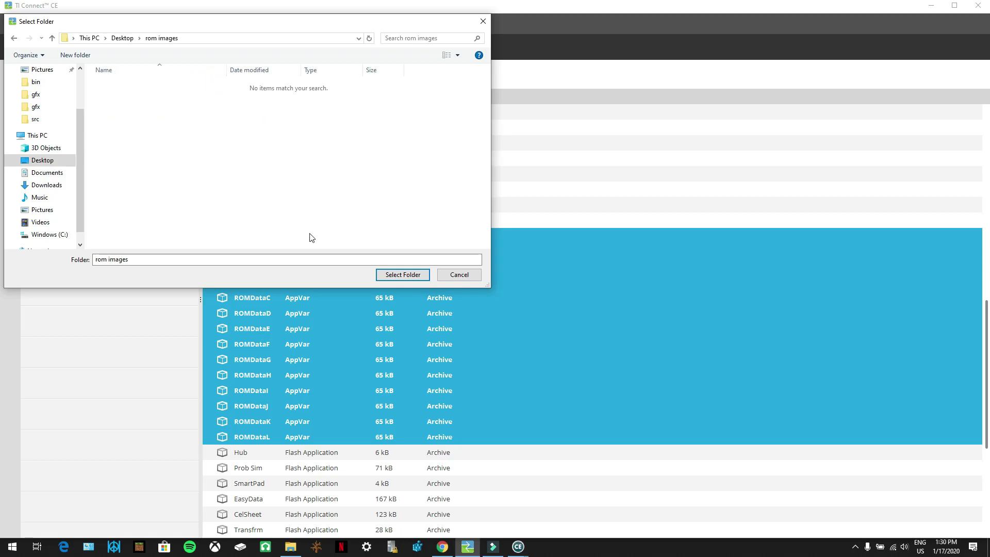
left_click(405, 277)
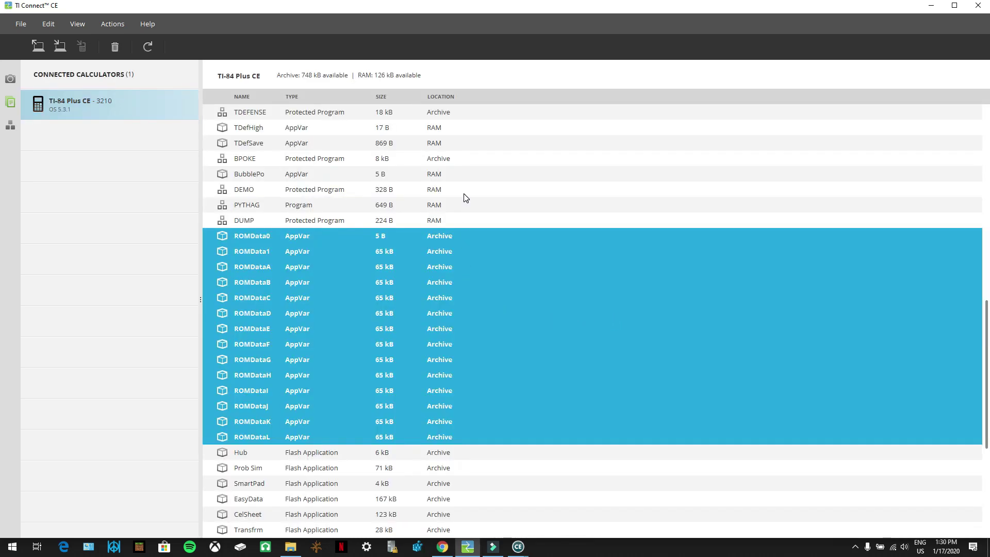
left_click(469, 212)
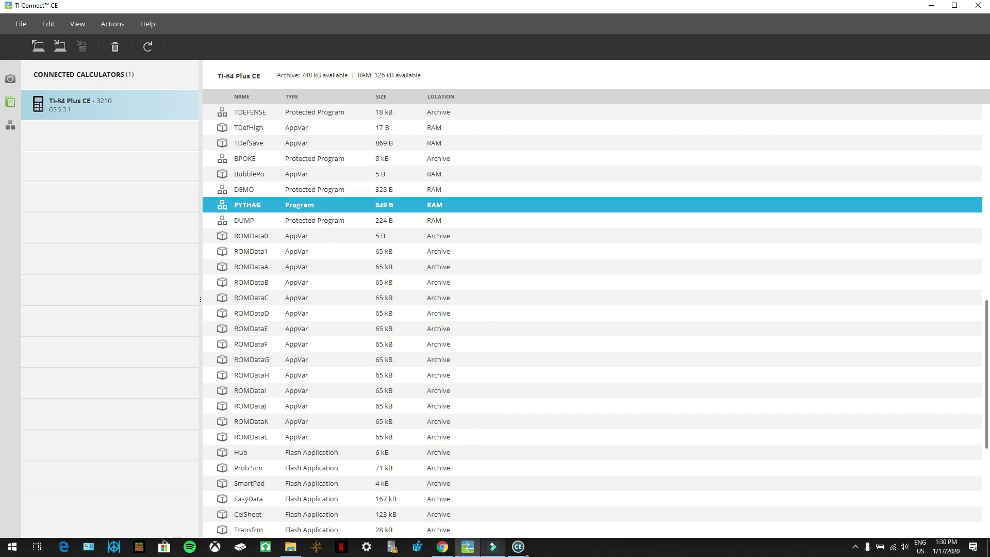
- Arrange the CEmu Setup window on the right with File Explorer beside it
mouse_move(520, 547)
left_click(564, 500)
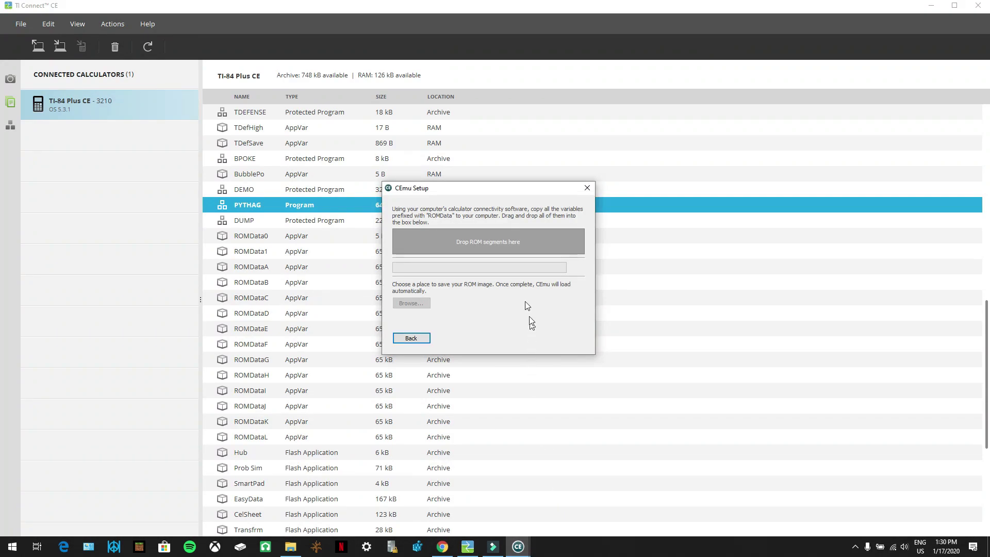
left_click_drag(508, 199, 705, 222)
left_click(291, 547)
left_click_drag(594, 209, 266, 121)
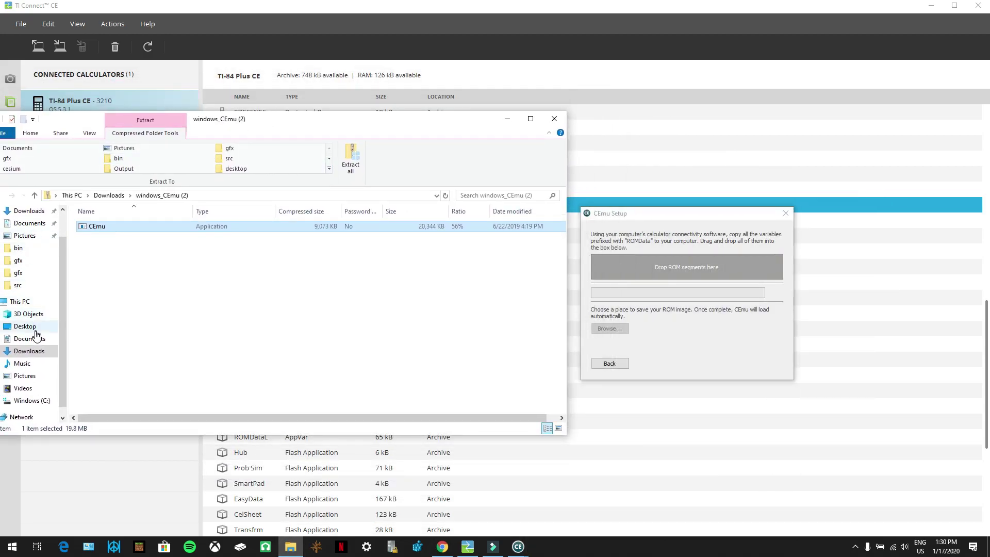
- Open Desktop > rom images and select ROMData0 through ROMDataL
left_click(29, 327)
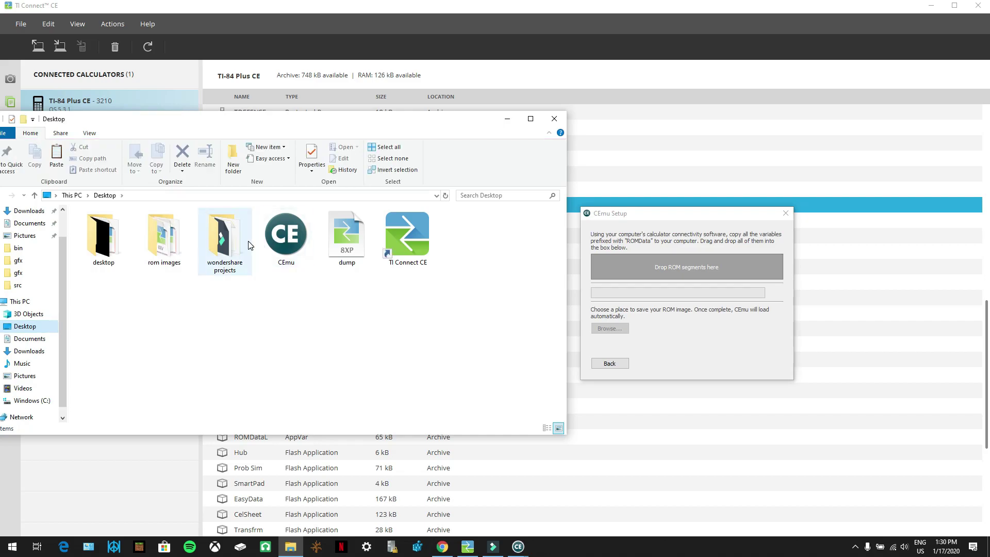
double_click(174, 244)
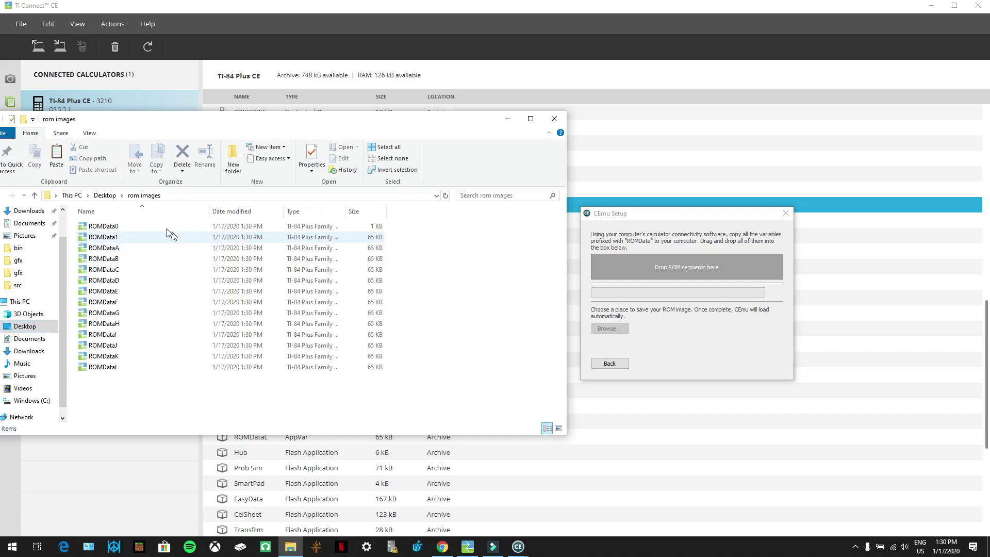
left_click(159, 230)
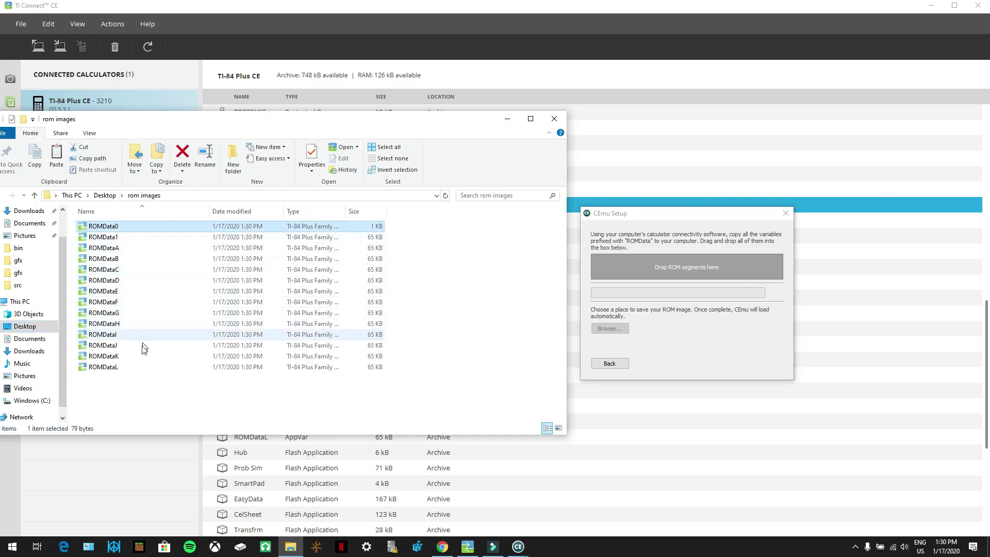
left_click(131, 368, "shift")
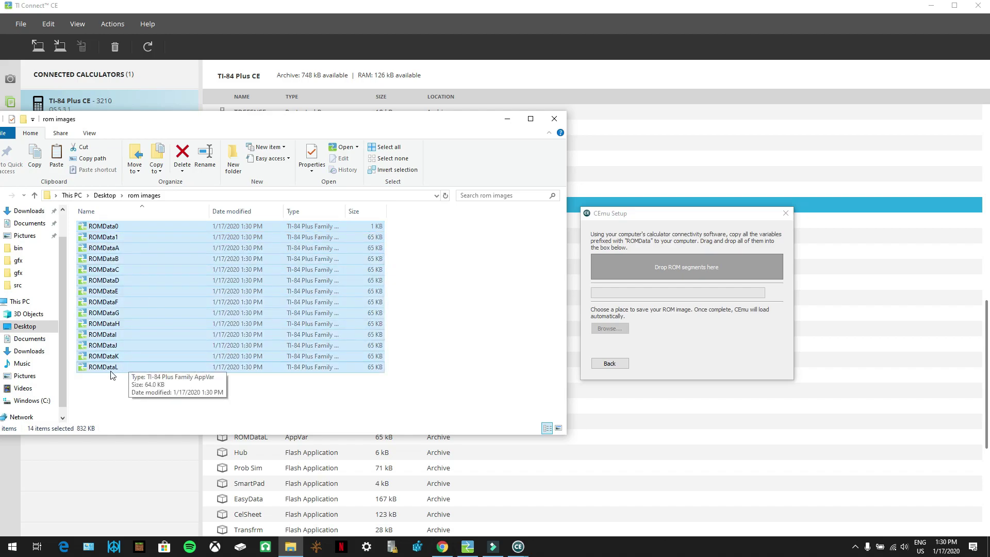
- Load all fourteen ROMData segments into CEmu's setup and save the combined ROM image to the Desktop
left_click_drag(163, 292, 679, 261)
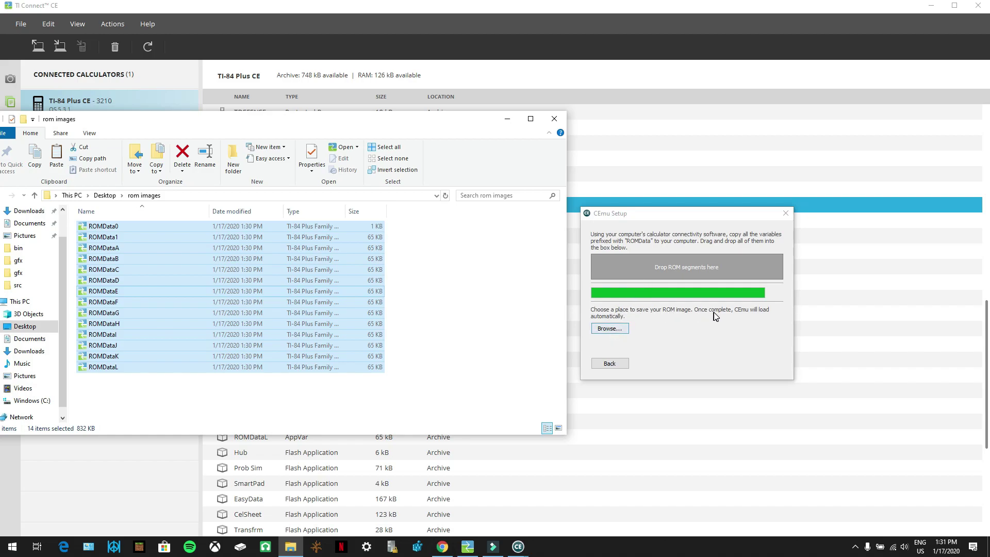
left_click(610, 329)
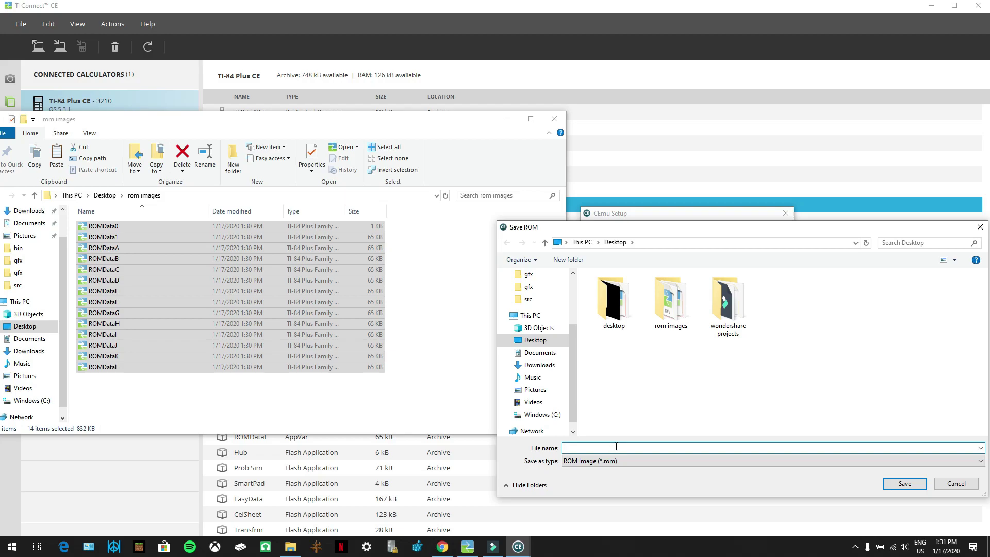
type("dylan")
left_click(909, 484)
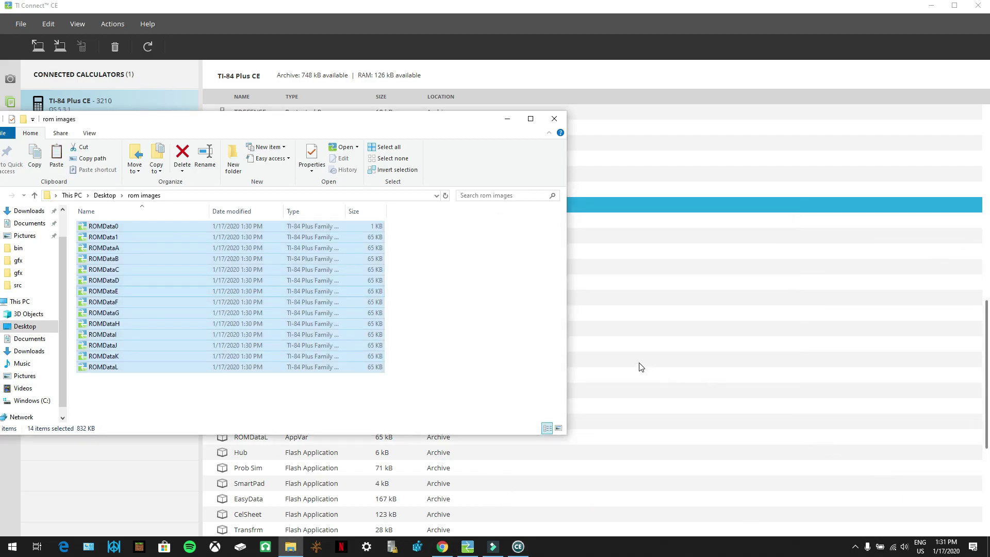
- Deselect the ROMData files, then close File Explorer and TI Connect CE
left_click(506, 335)
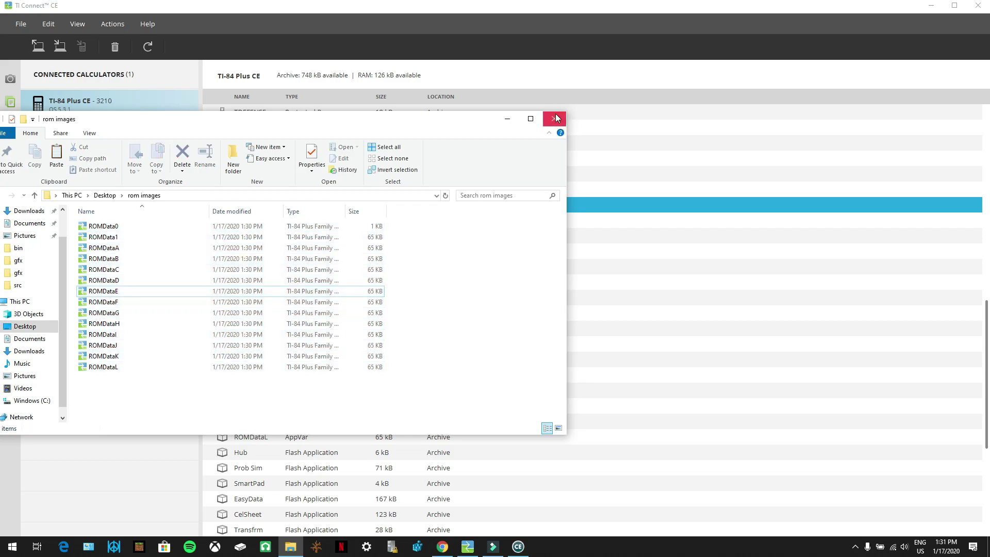
left_click(556, 121)
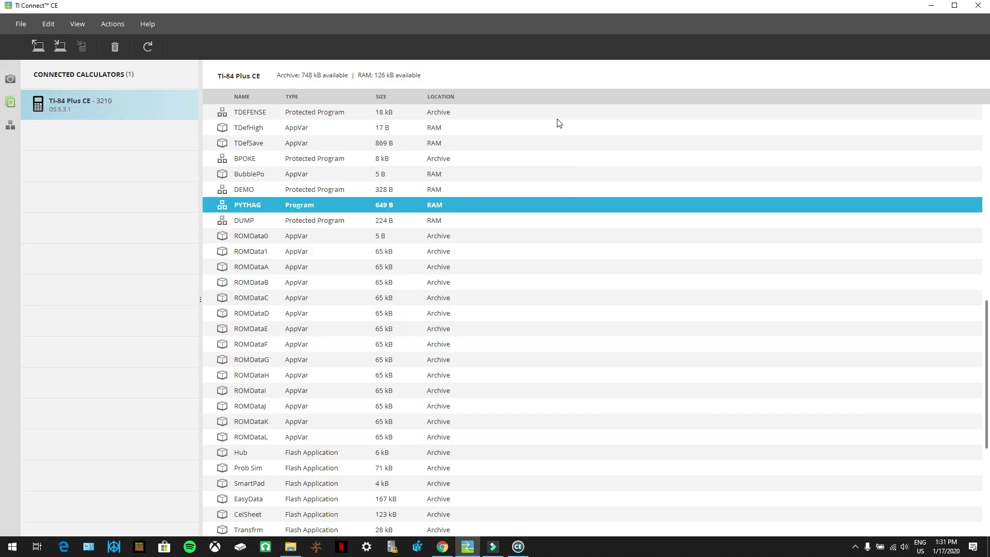
left_click(979, 8)
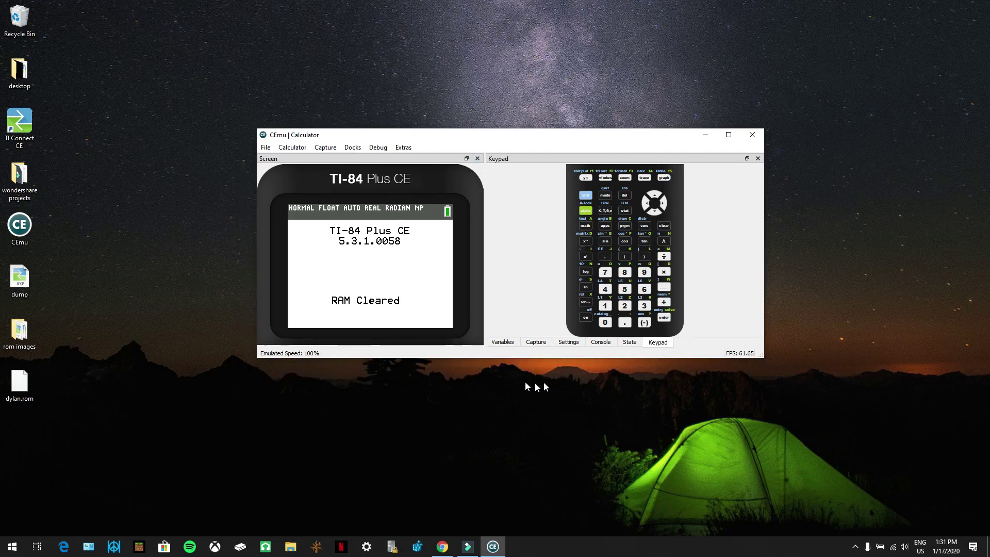
- Check CEmu's Variables panel, return to the keypad, and clear the calculator's home screen
left_click(492, 343)
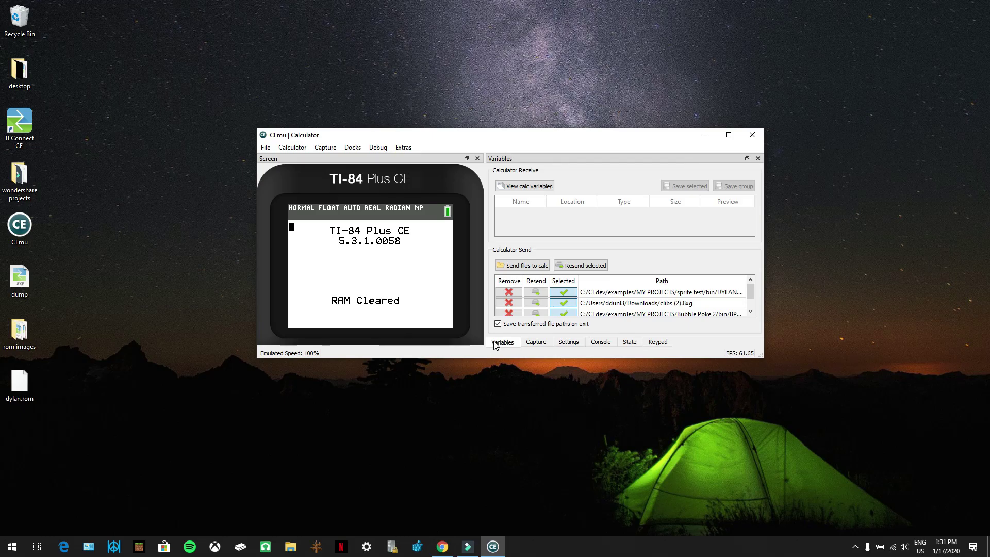
left_click(657, 342)
left_click(664, 227)
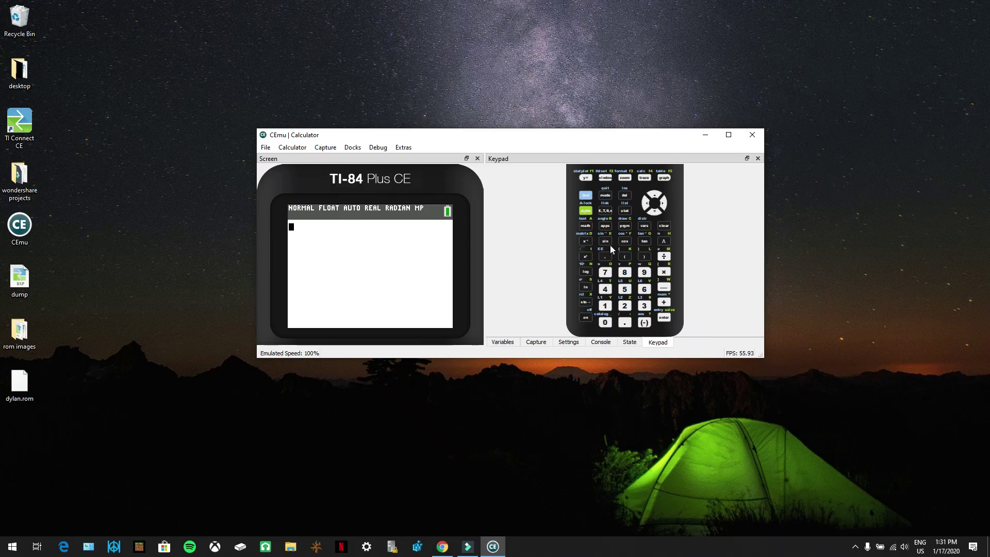
left_click(622, 229)
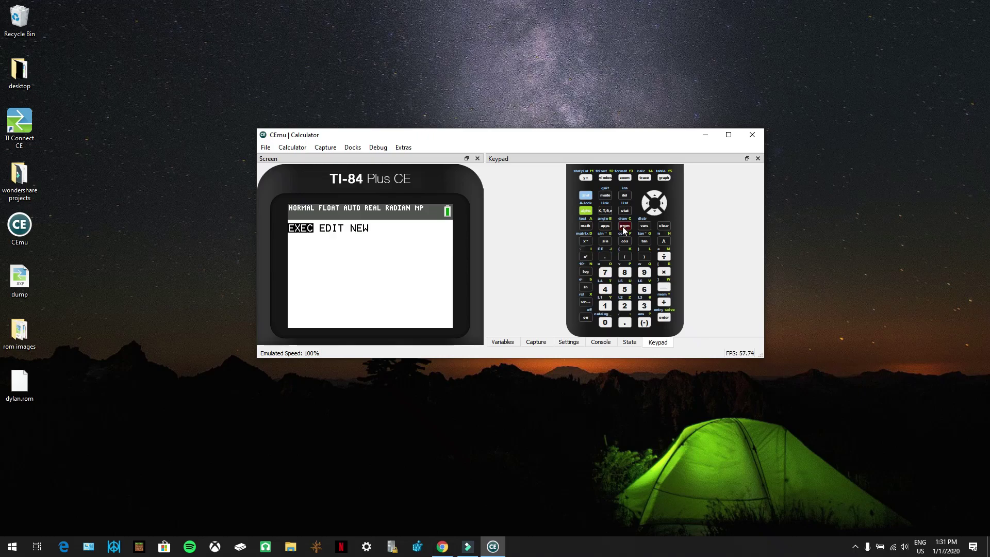
left_click(664, 227)
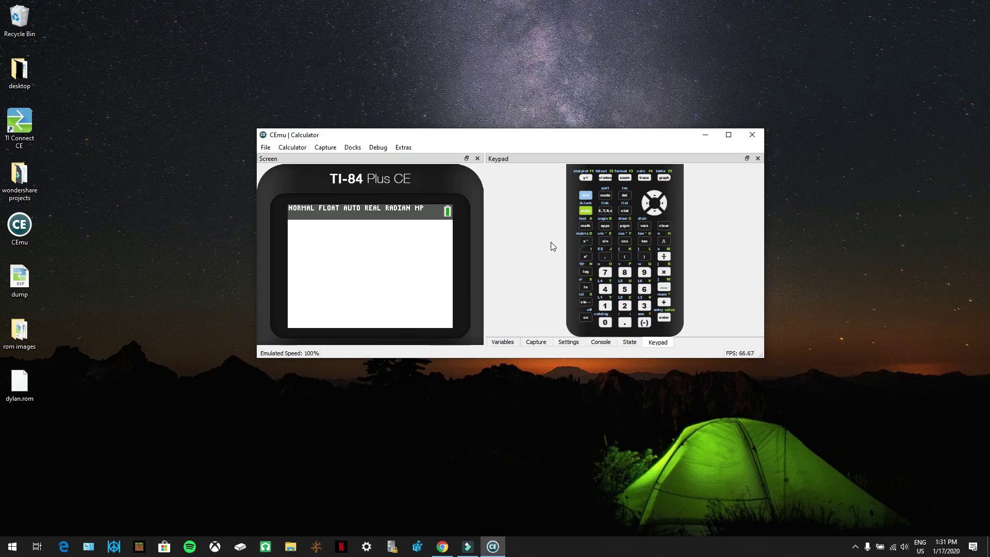